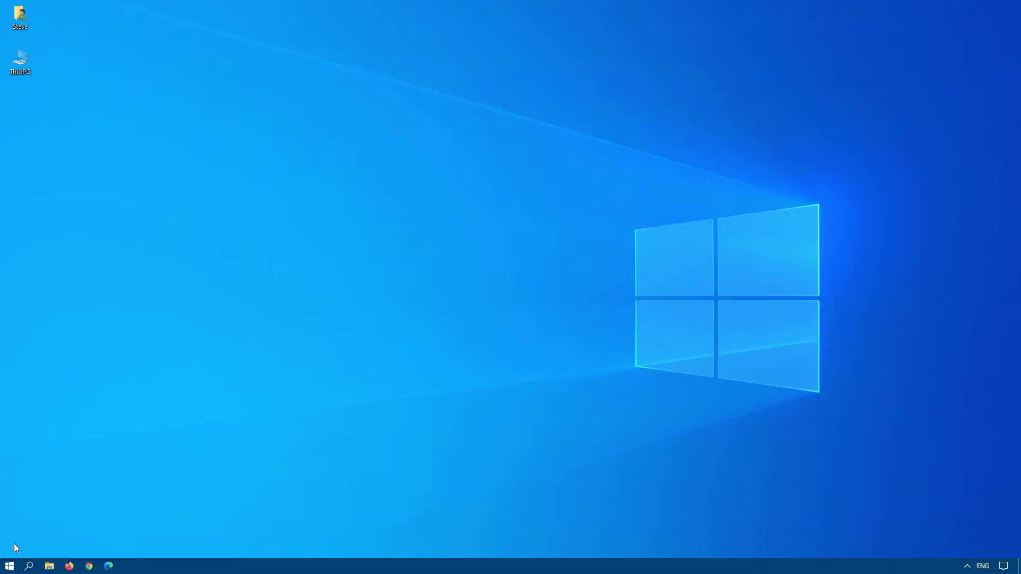
Search 'resto' and open the Create a restore point settings
{"action": "left_click", "coordinate": [30, 566]}
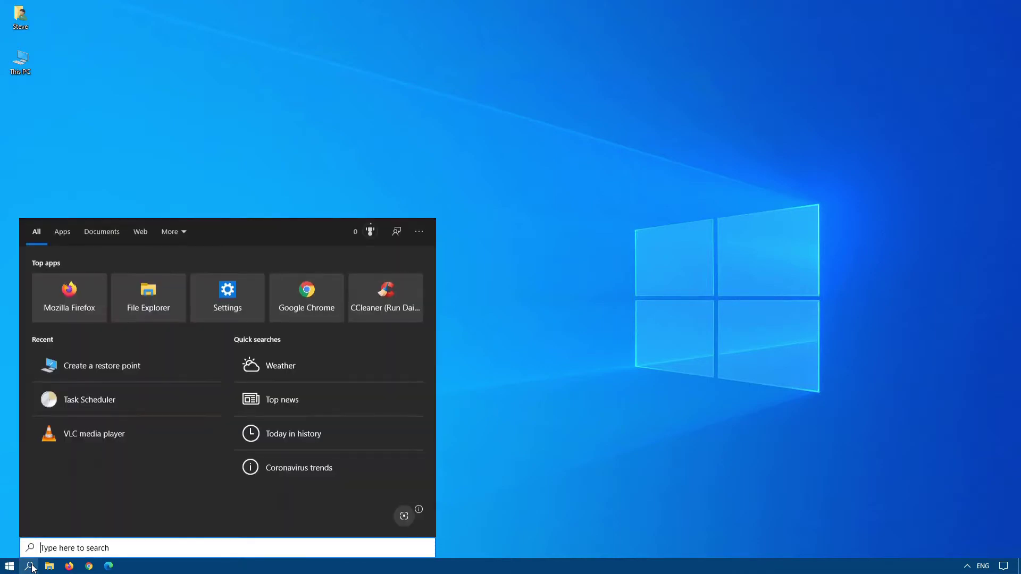
{"action": "type", "text": "resto"}
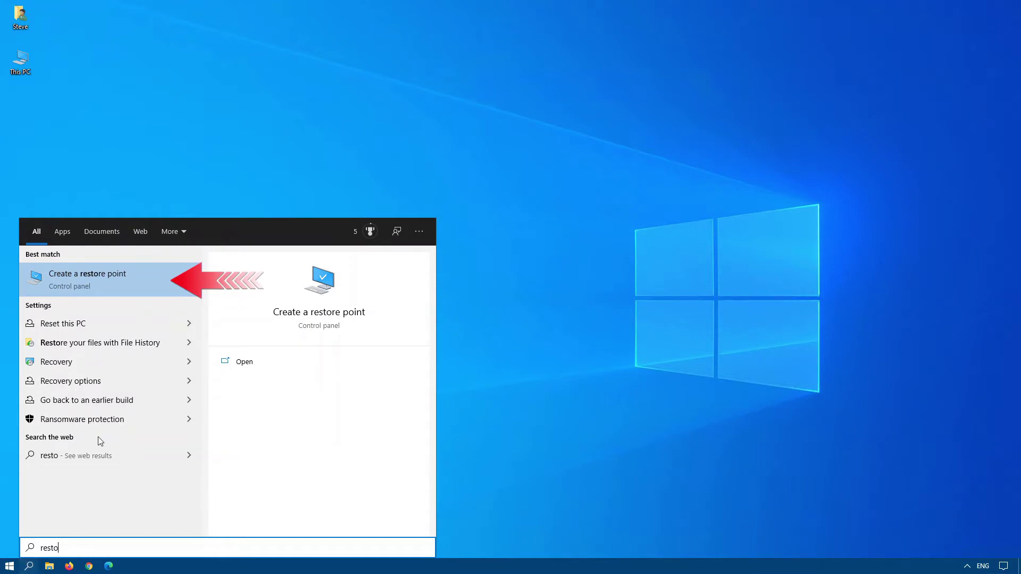
{"action": "left_click", "coordinate": [113, 269]}
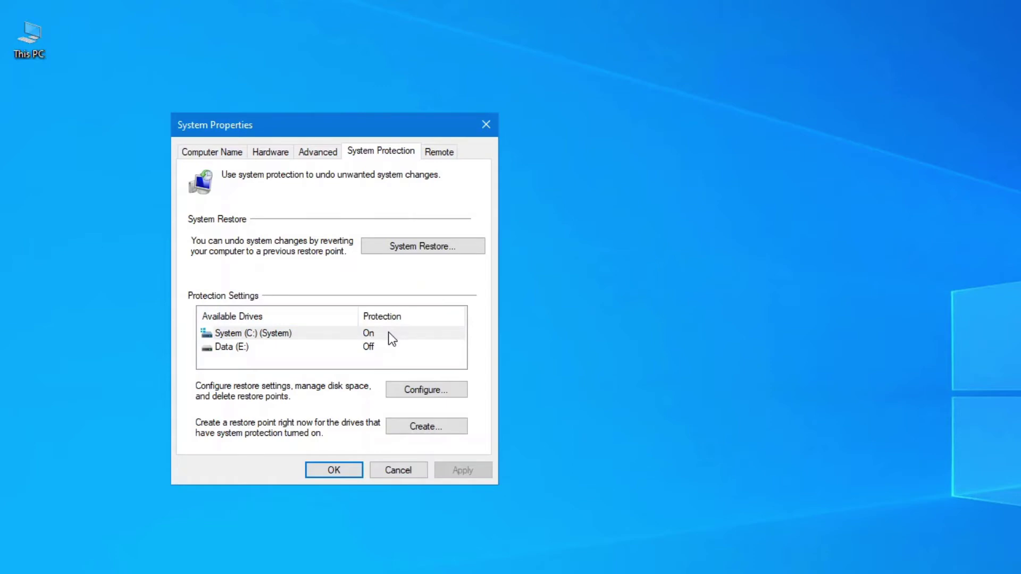
Create a restore point named 'Before Running Troubleshooter', then close System Properties
{"action": "left_click", "coordinate": [425, 430]}
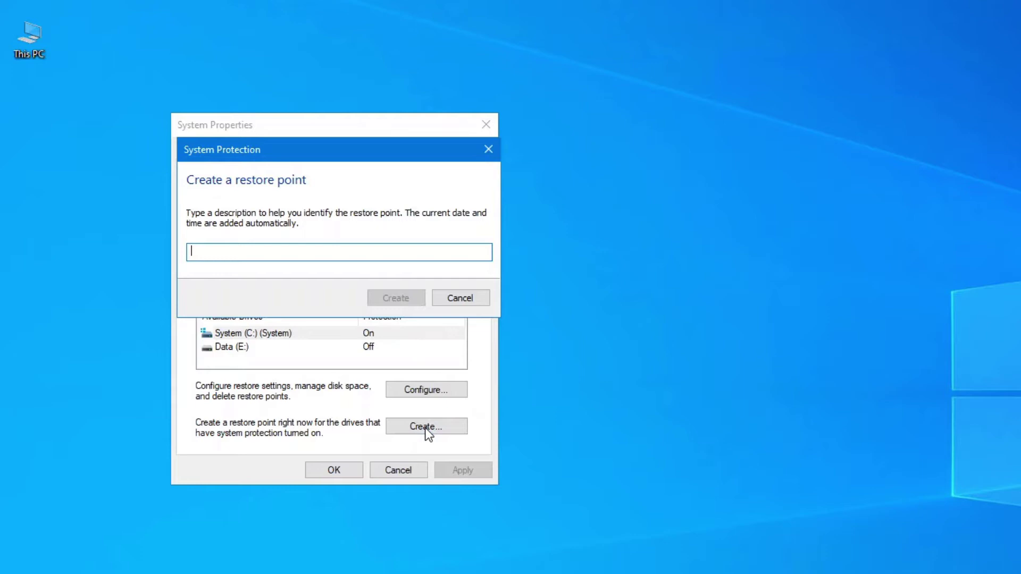
{"action": "type", "text": "Before Running Troubleshooter"}
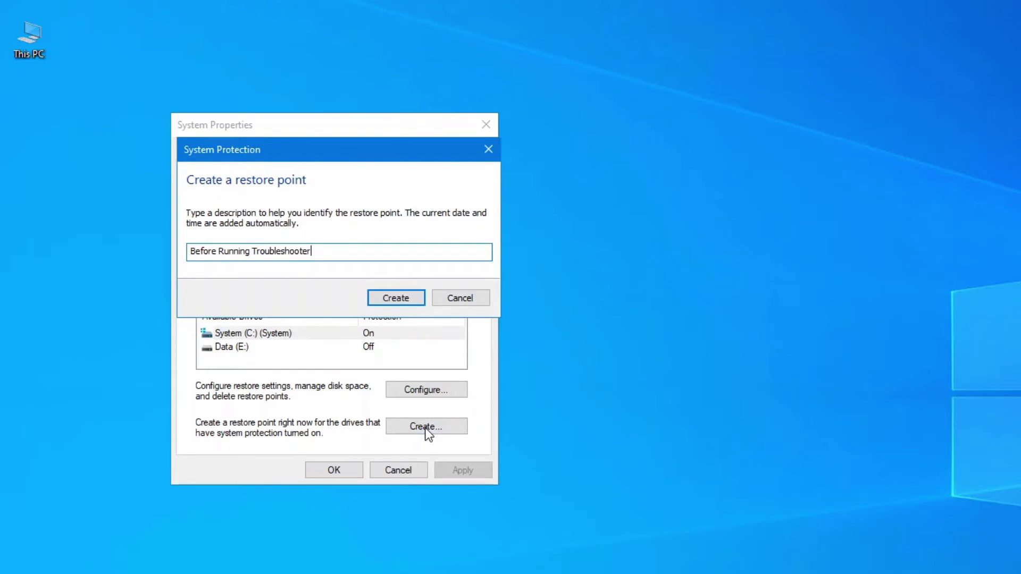
{"action": "left_click", "coordinate": [394, 301]}
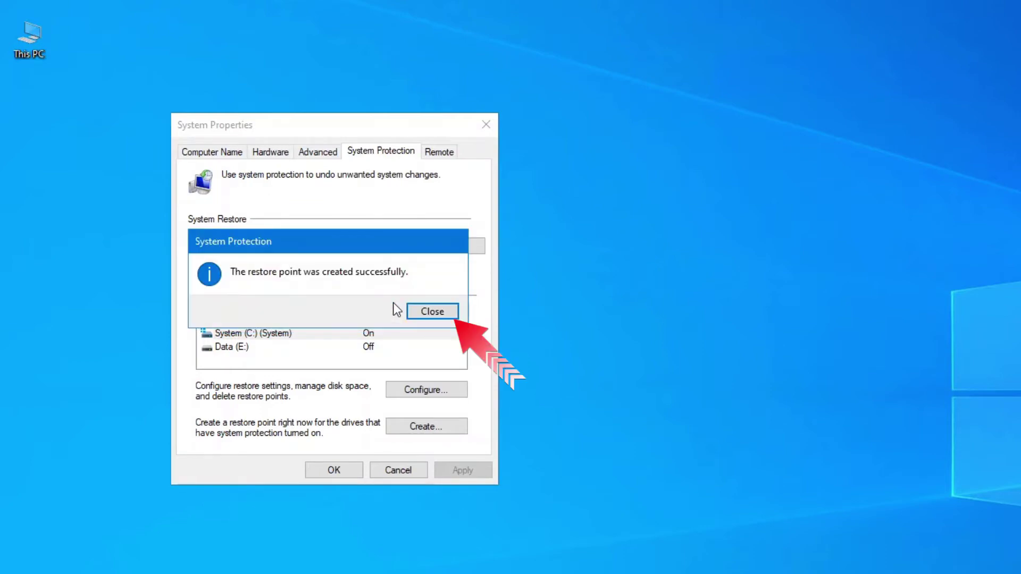
{"action": "left_click", "coordinate": [420, 313]}
{"action": "left_click", "coordinate": [334, 471]}
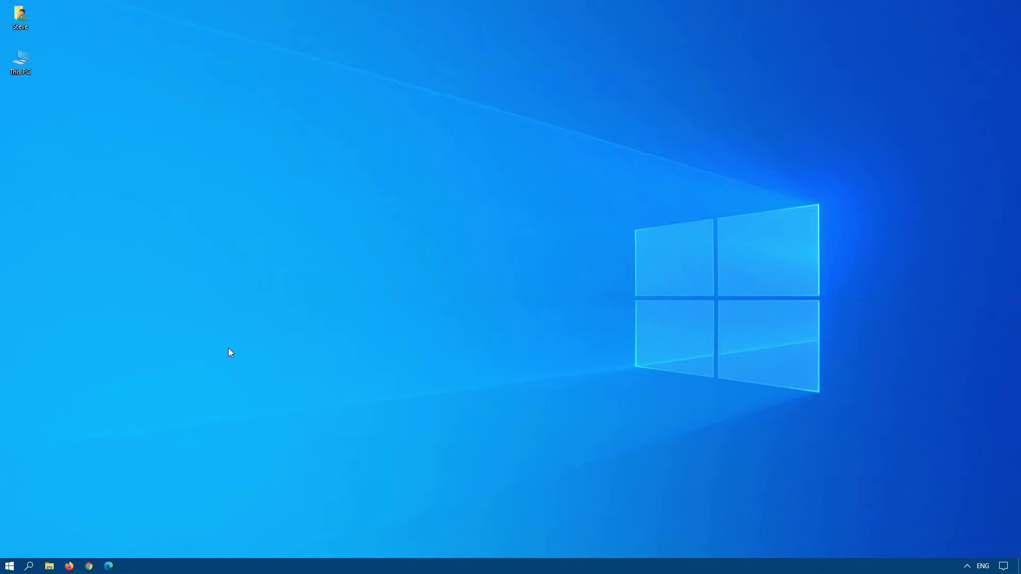
Go to the Troubleshoot page under Update & Security in Windows Settings
{"action": "left_click", "coordinate": [9, 566]}
{"action": "left_click", "coordinate": [11, 524]}
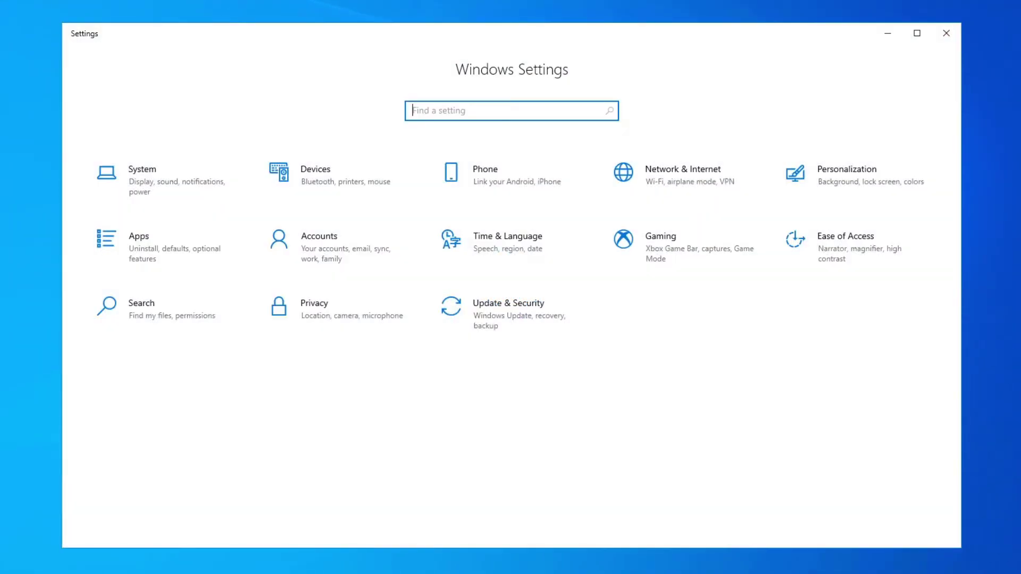
{"action": "left_click", "coordinate": [528, 304]}
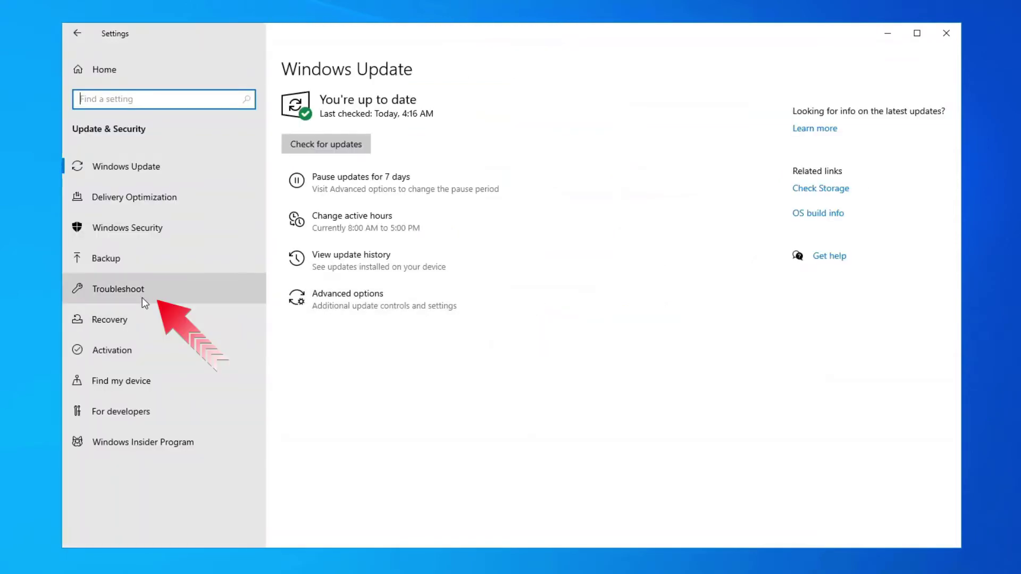
{"action": "left_click", "coordinate": [142, 298]}
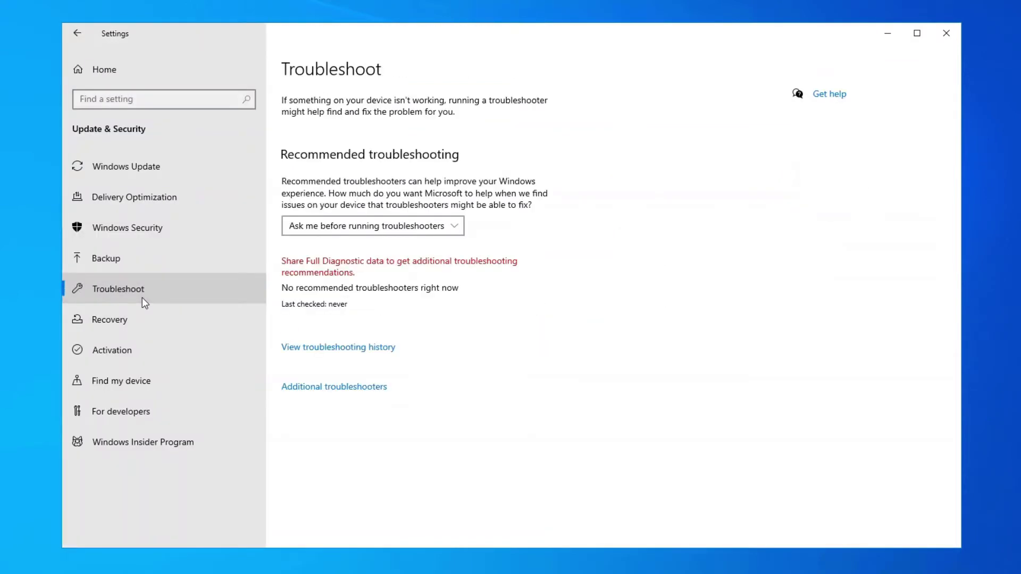
Keep 'Ask me before running troubleshooters', check the troubleshooting history, and return
{"action": "left_click", "coordinate": [386, 233]}
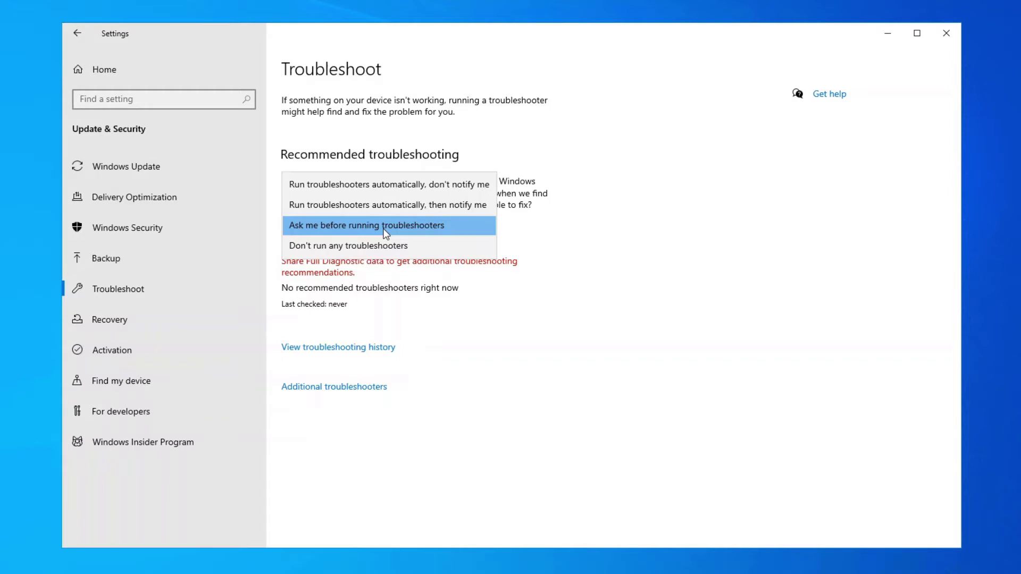
{"action": "left_click", "coordinate": [386, 225]}
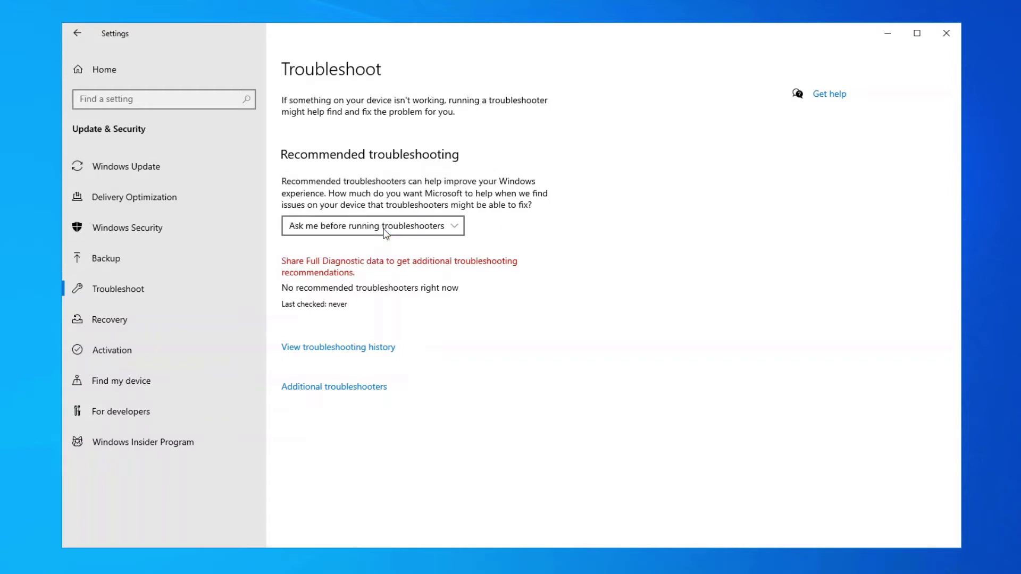
{"action": "left_click", "coordinate": [359, 349]}
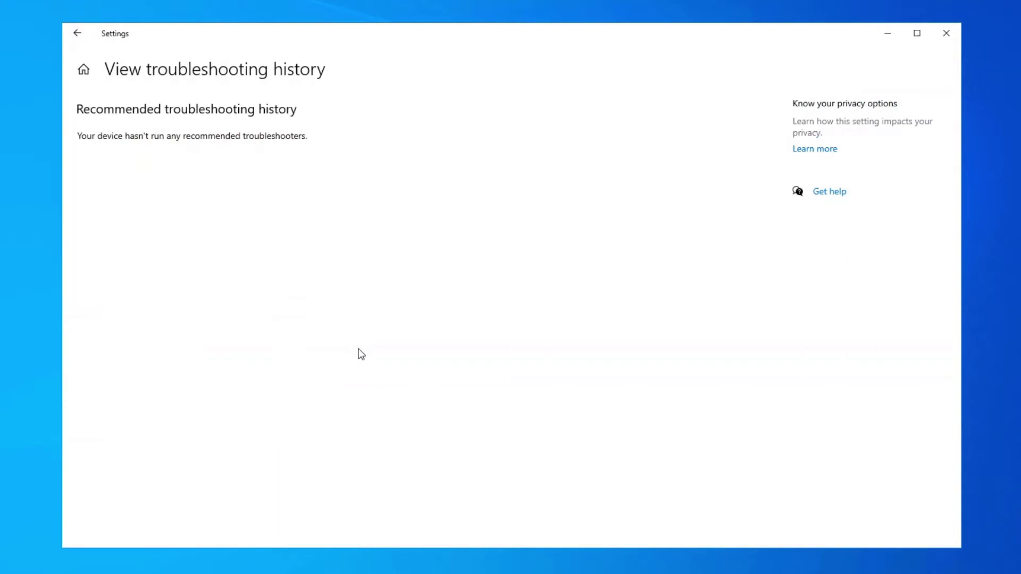
{"action": "left_click", "coordinate": [75, 27]}
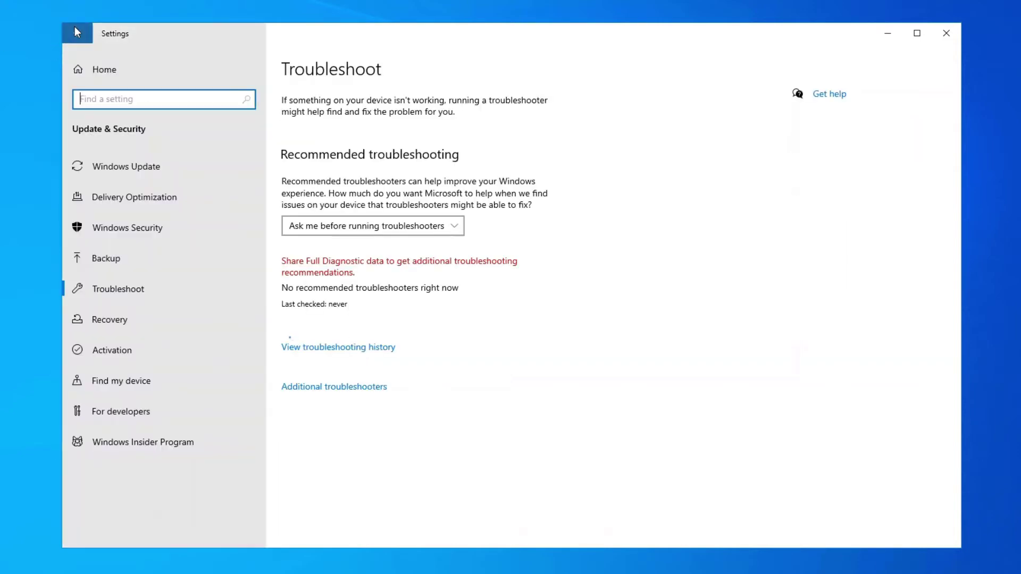
Run the Keyboard troubleshooter from Additional troubleshooters and close it when finished
{"action": "left_click", "coordinate": [330, 388]}
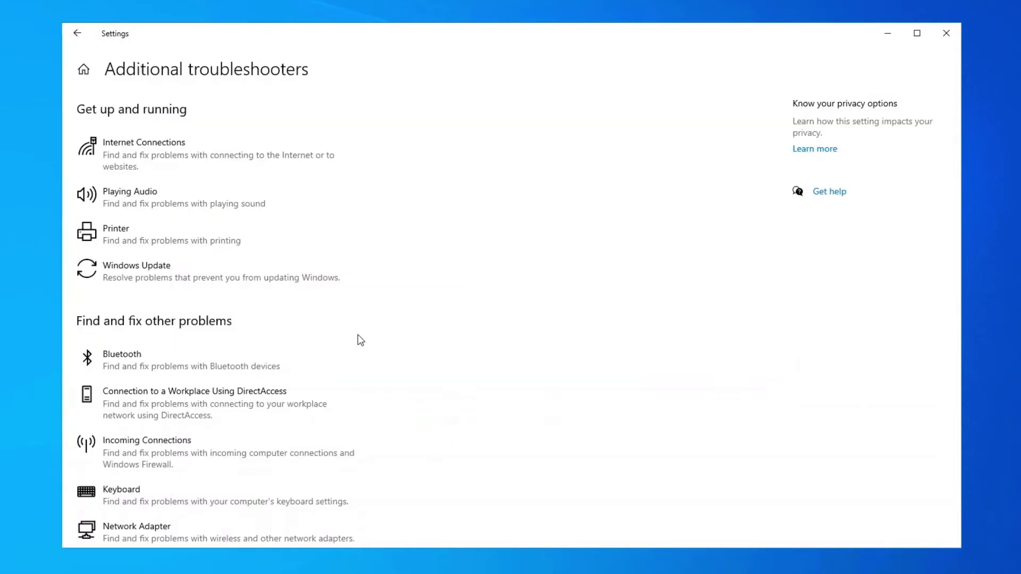
{"action": "scroll", "coordinate": [324, 312], "scroll_direction": "down", "scroll_amount": 5}
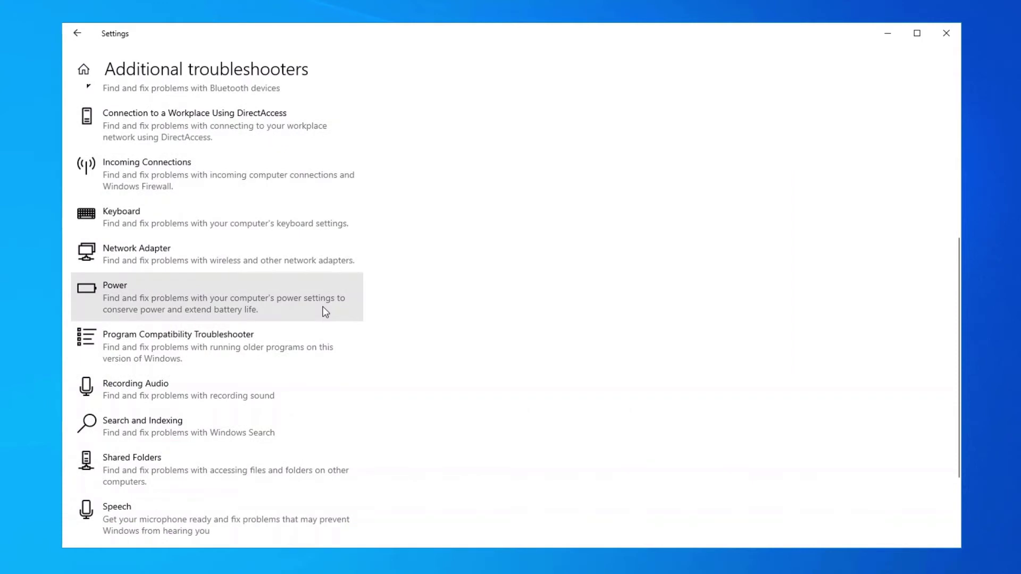
{"action": "left_click", "coordinate": [181, 222]}
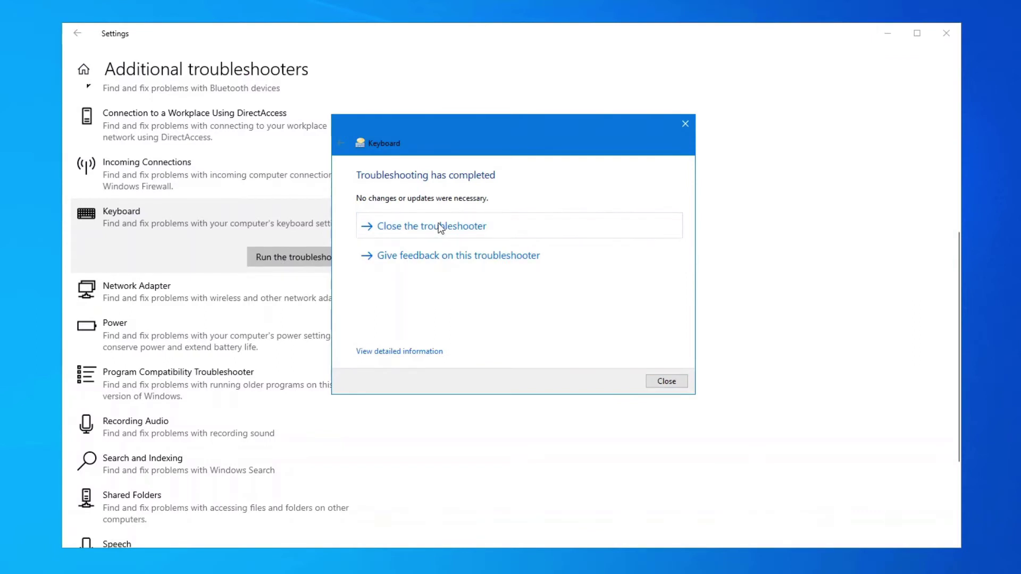
{"action": "left_click", "coordinate": [672, 387]}
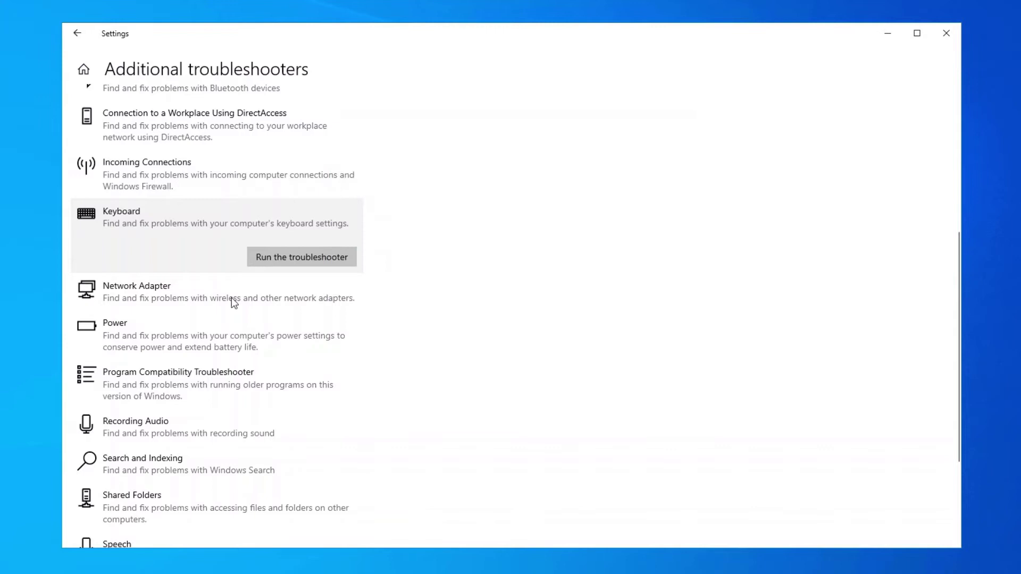
Run the Power troubleshooter, close it without applying the fix, and go back
{"action": "left_click", "coordinate": [206, 345]}
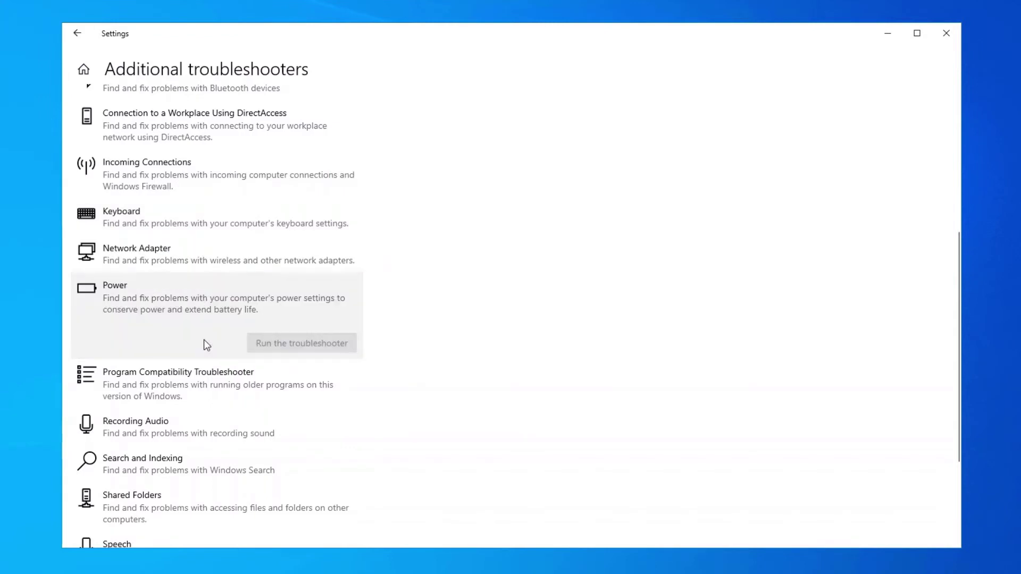
{"action": "left_click", "coordinate": [261, 343]}
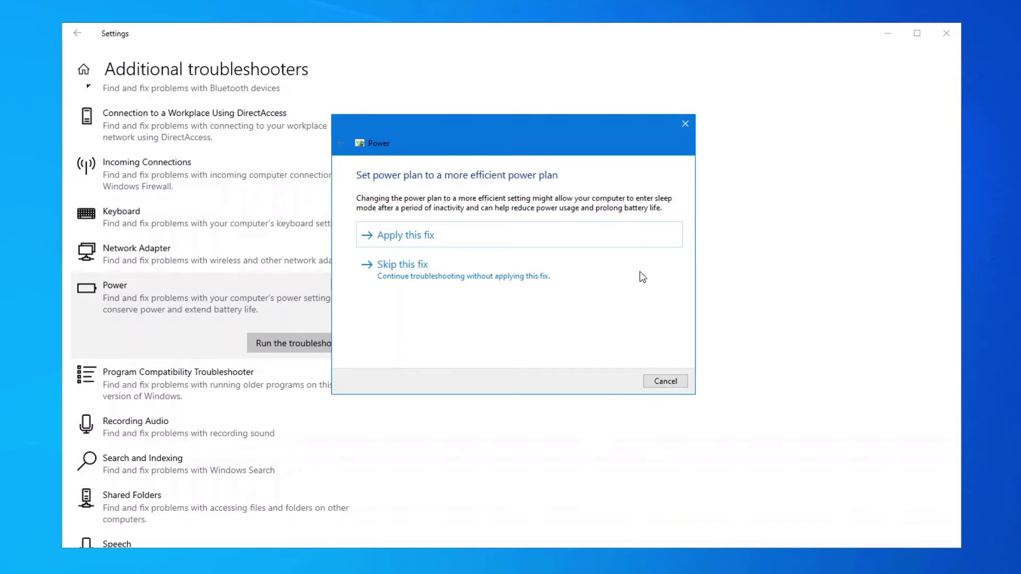
{"action": "left_click", "coordinate": [685, 125]}
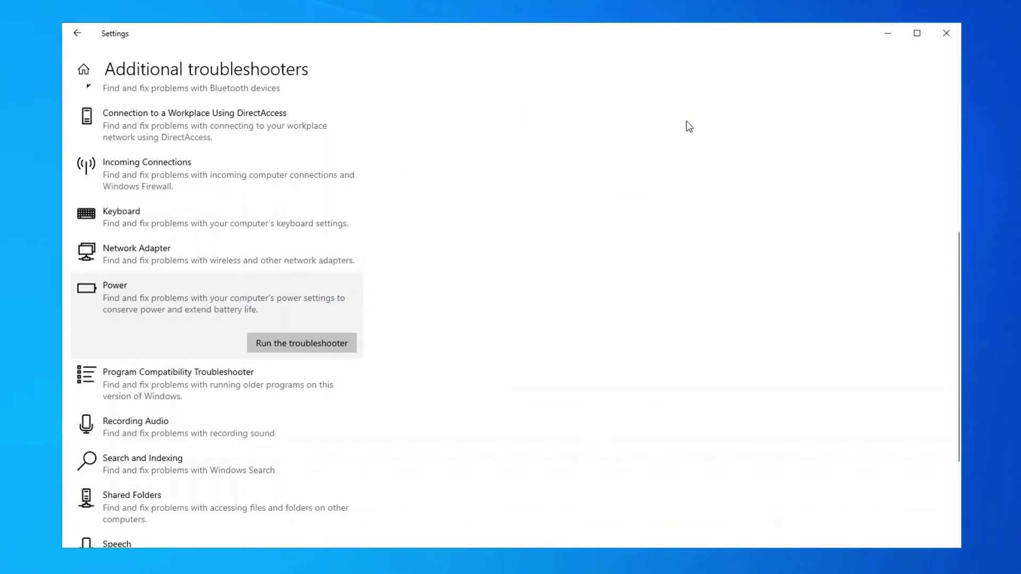
{"action": "left_click", "coordinate": [83, 34]}
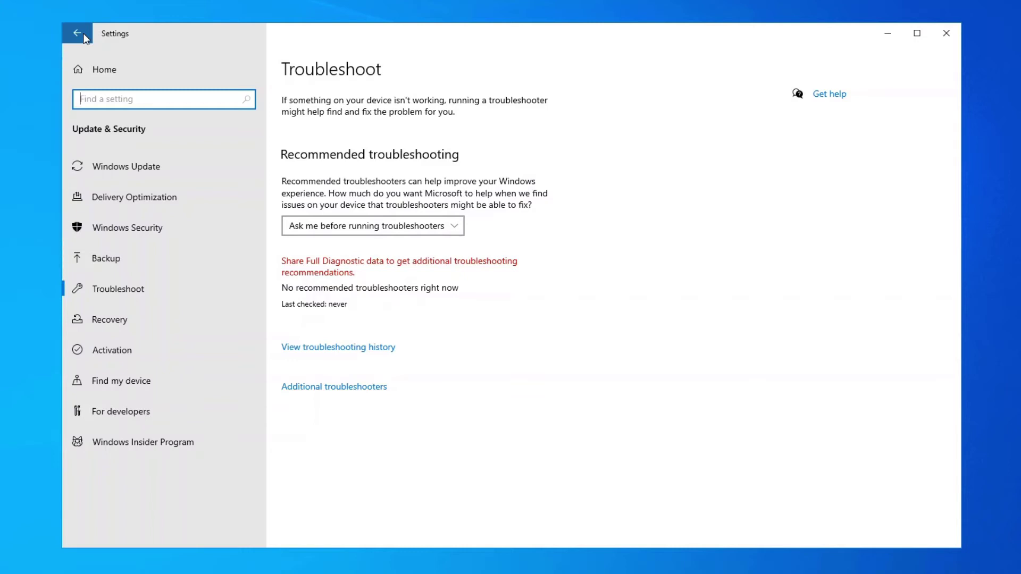
View the empty troubleshooting history, then close the Settings window
{"action": "left_click", "coordinate": [308, 348]}
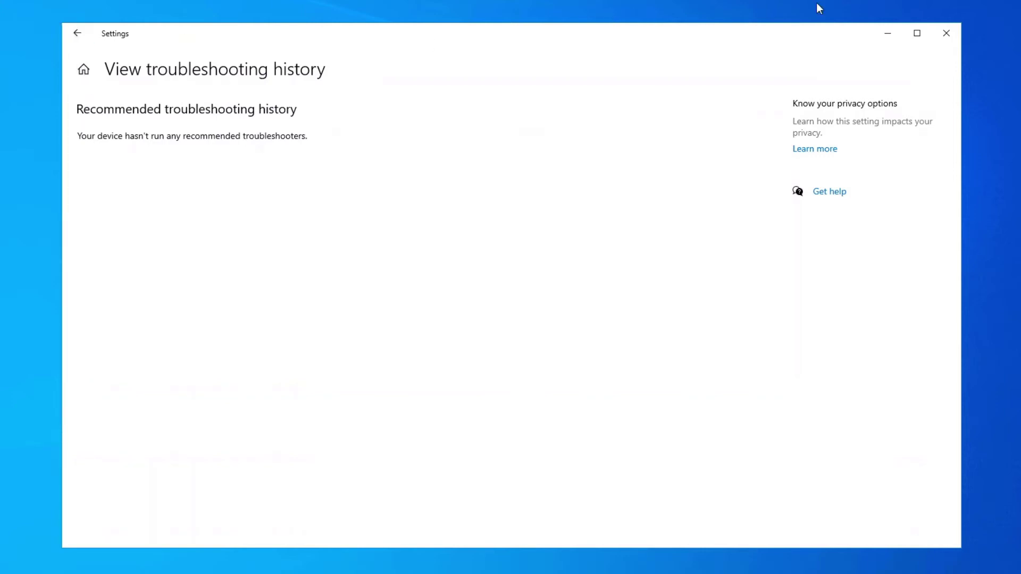
{"action": "left_click", "coordinate": [941, 42]}
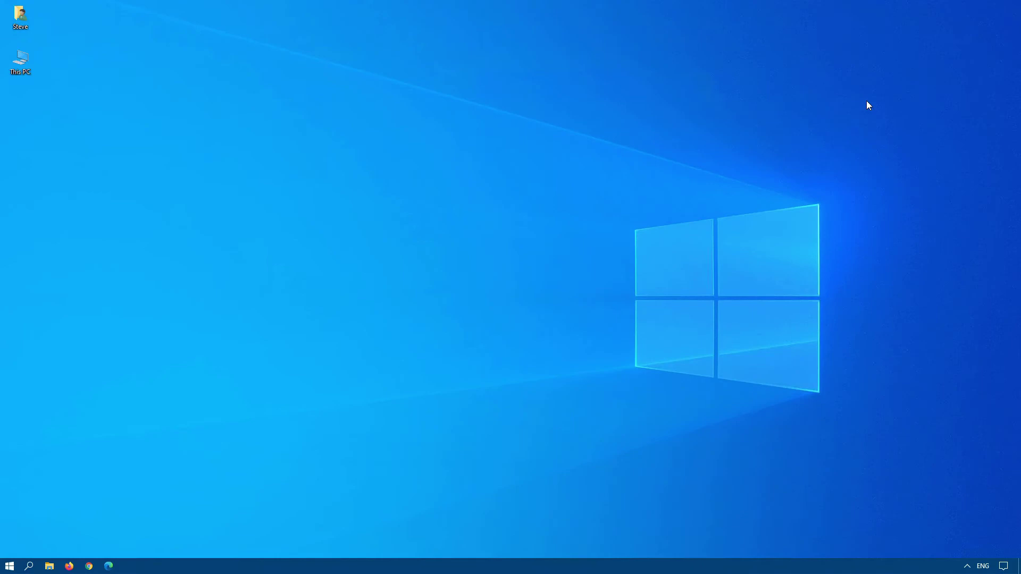
Search 'contr' to open Control Panel and go to Troubleshooting
{"action": "left_click", "coordinate": [28, 567]}
{"action": "type", "text": "contr"}
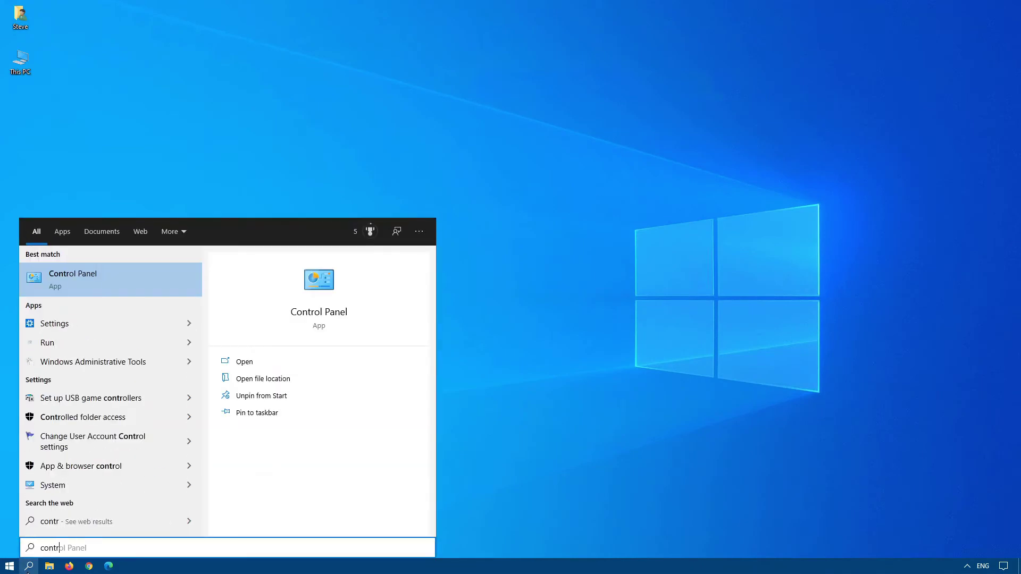
{"action": "left_click", "coordinate": [88, 286]}
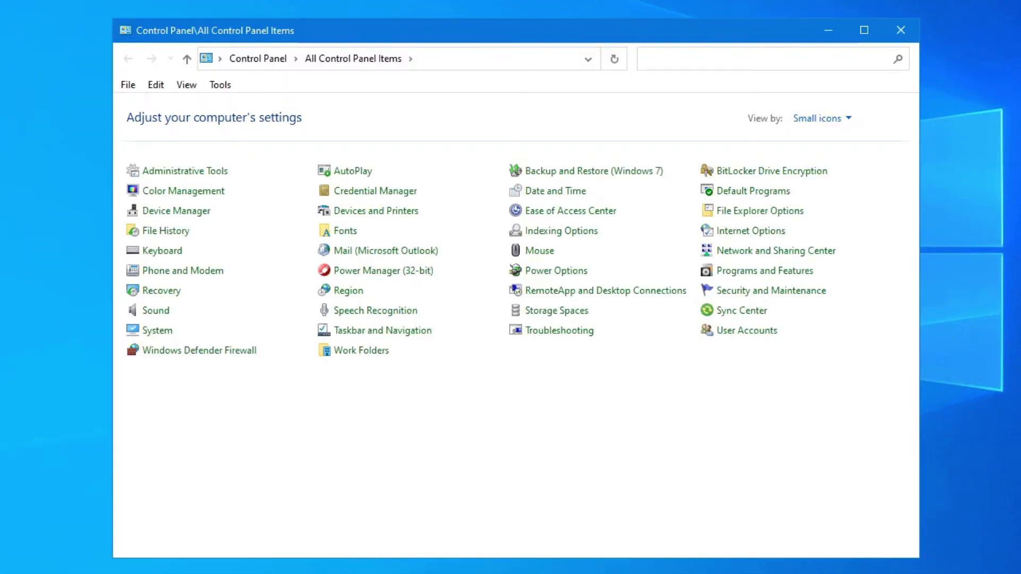
{"action": "left_click", "coordinate": [572, 338]}
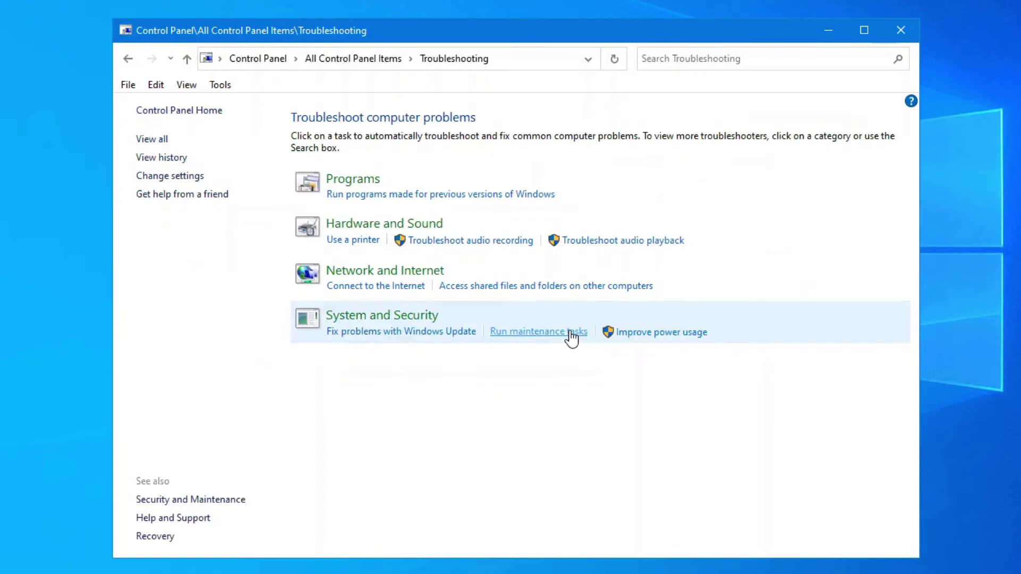
Look at 'Get help from a friend' Remote Assistance, then return to Troubleshooting
{"action": "left_click", "coordinate": [191, 195]}
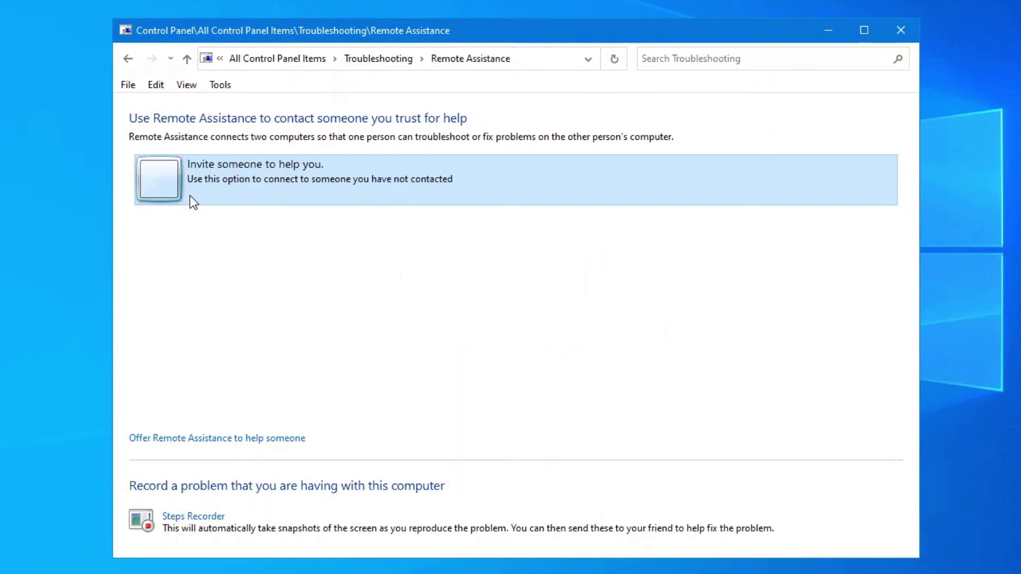
{"action": "left_click", "coordinate": [190, 196]}
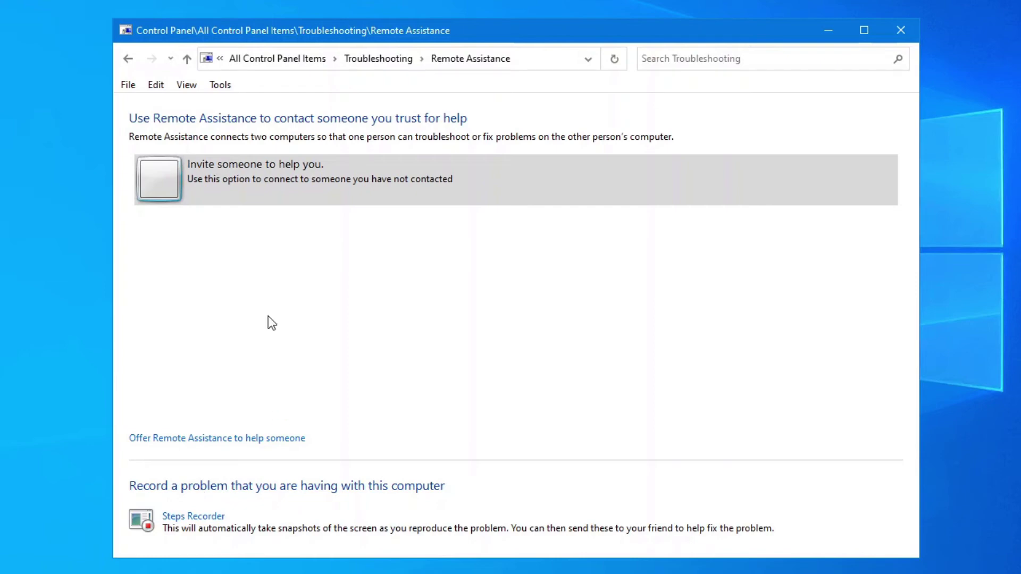
{"action": "left_click", "coordinate": [128, 60]}
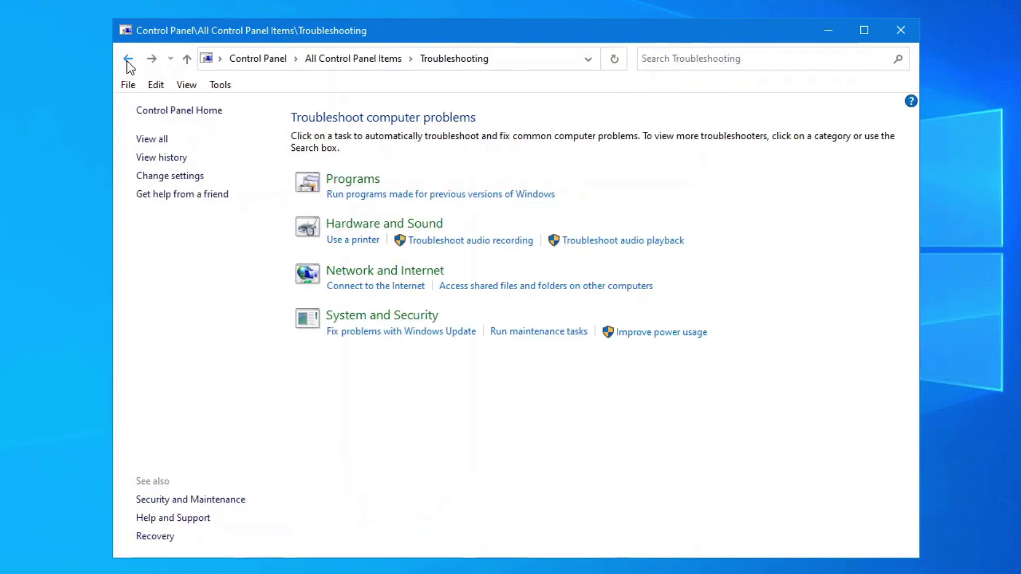
View all troubleshooters with widened Description column, then start and cancel Search and Indexing
{"action": "left_click", "coordinate": [152, 139]}
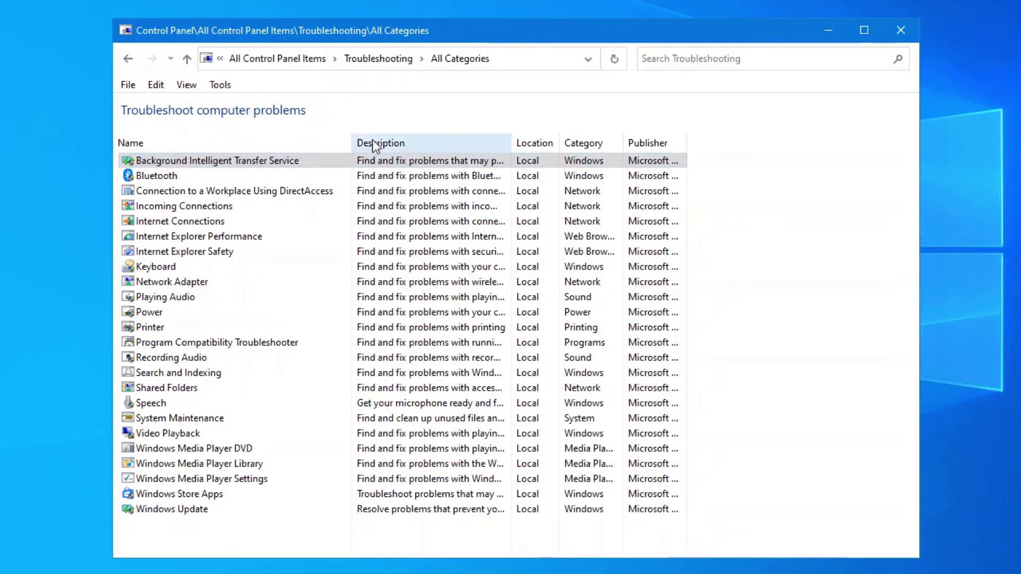
{"action": "double_click", "coordinate": [511, 143]}
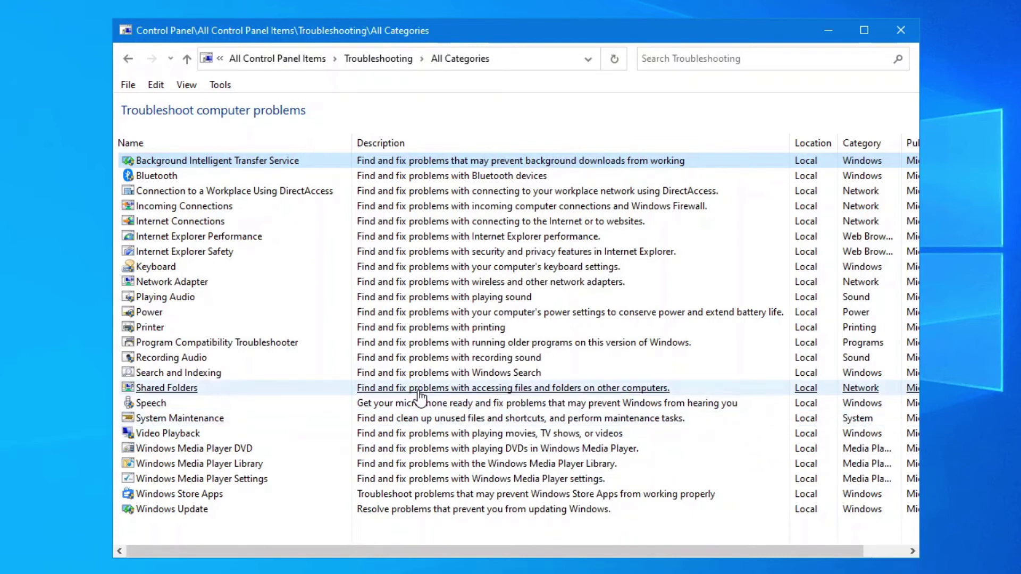
{"action": "left_click", "coordinate": [187, 375]}
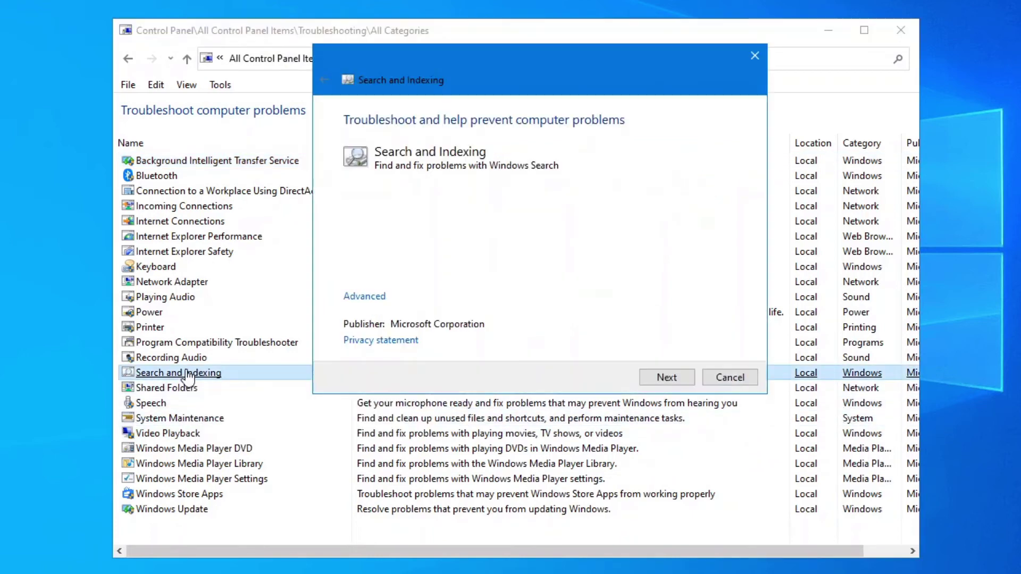
{"action": "left_click", "coordinate": [667, 377]}
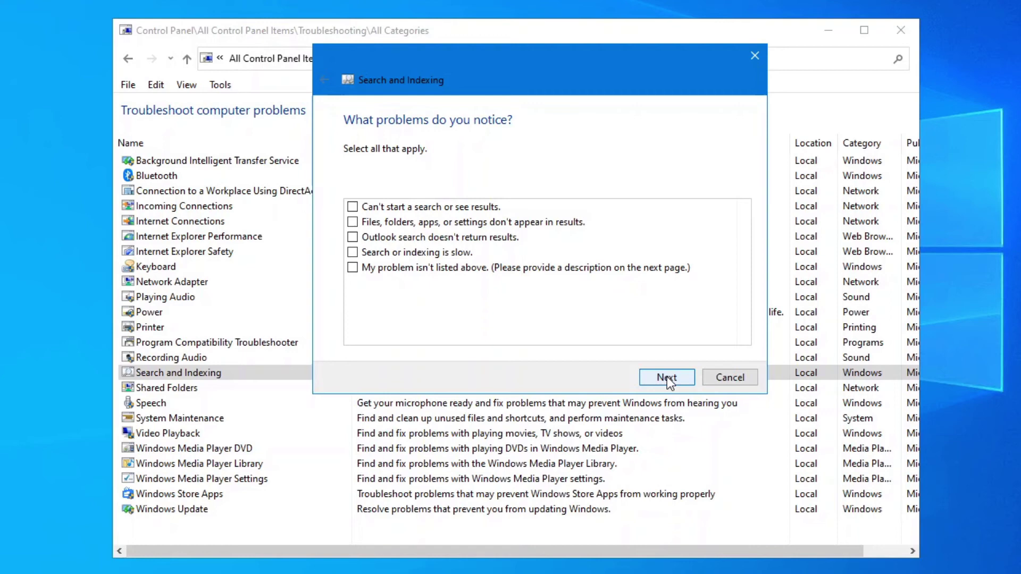
{"action": "left_click", "coordinate": [730, 373]}
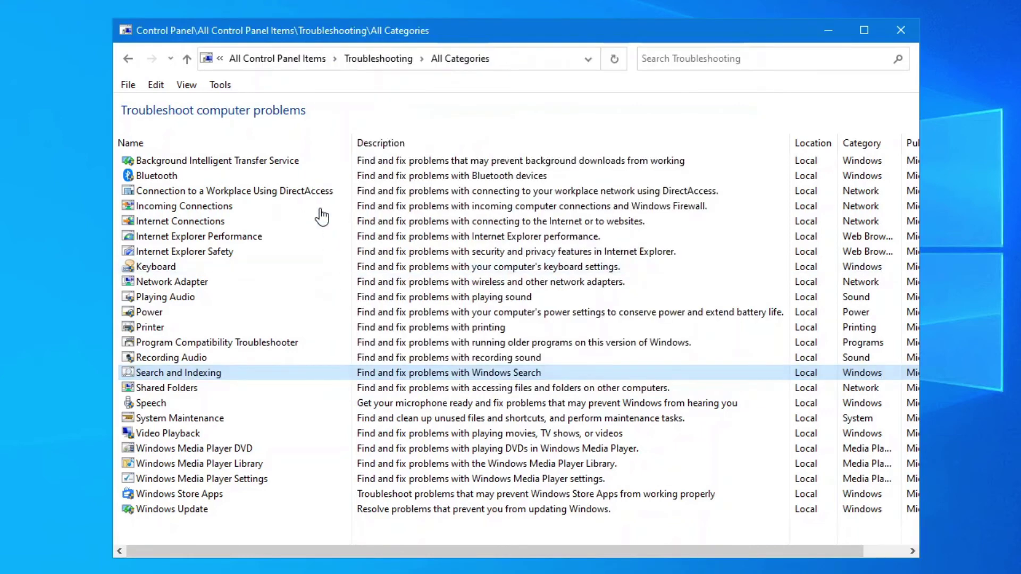
View troubleshooting history including administrator runs, then close Control Panel
{"action": "left_click", "coordinate": [128, 59]}
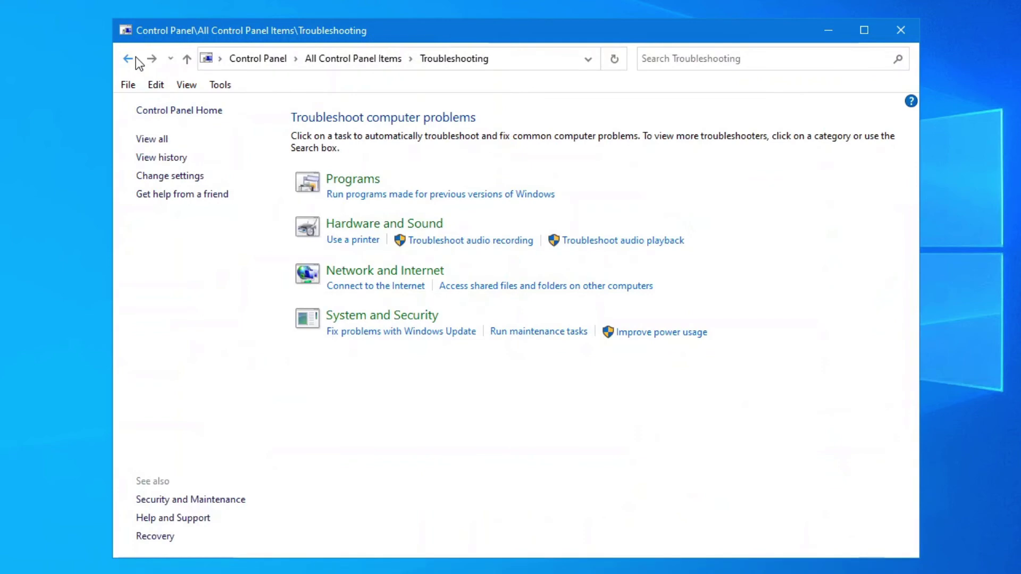
{"action": "left_click", "coordinate": [156, 159]}
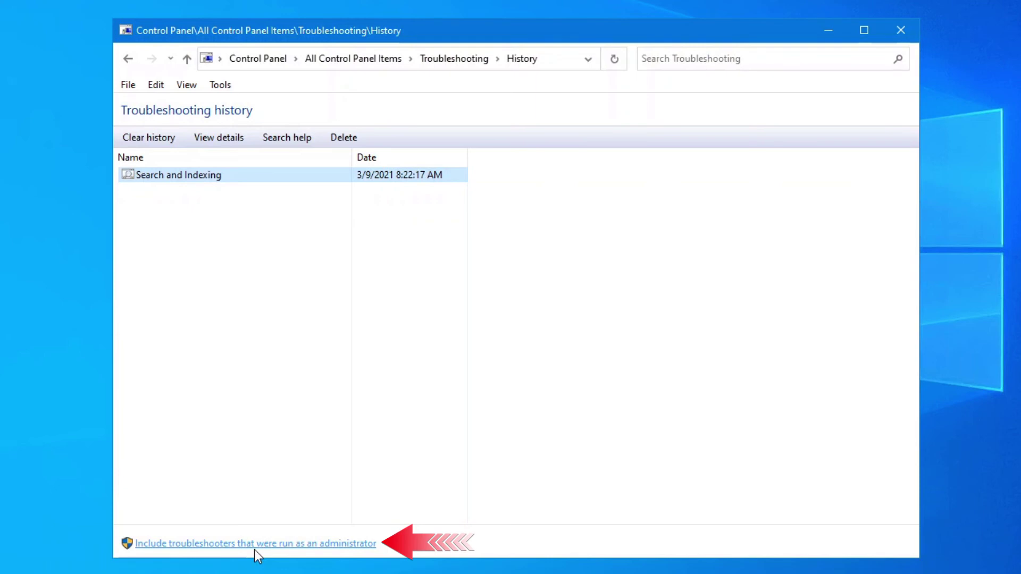
{"action": "left_click", "coordinate": [255, 545]}
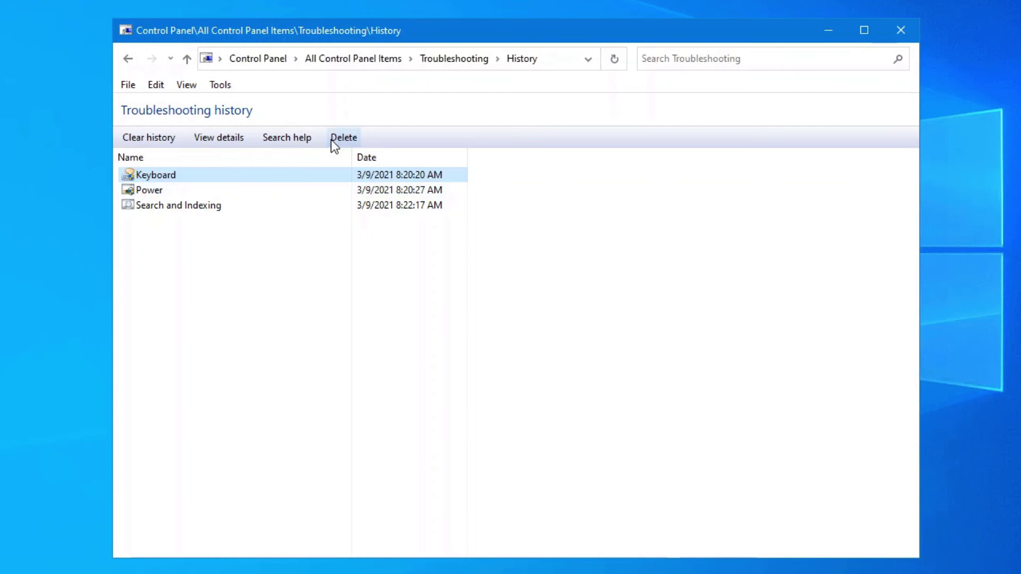
{"action": "left_click", "coordinate": [901, 29]}
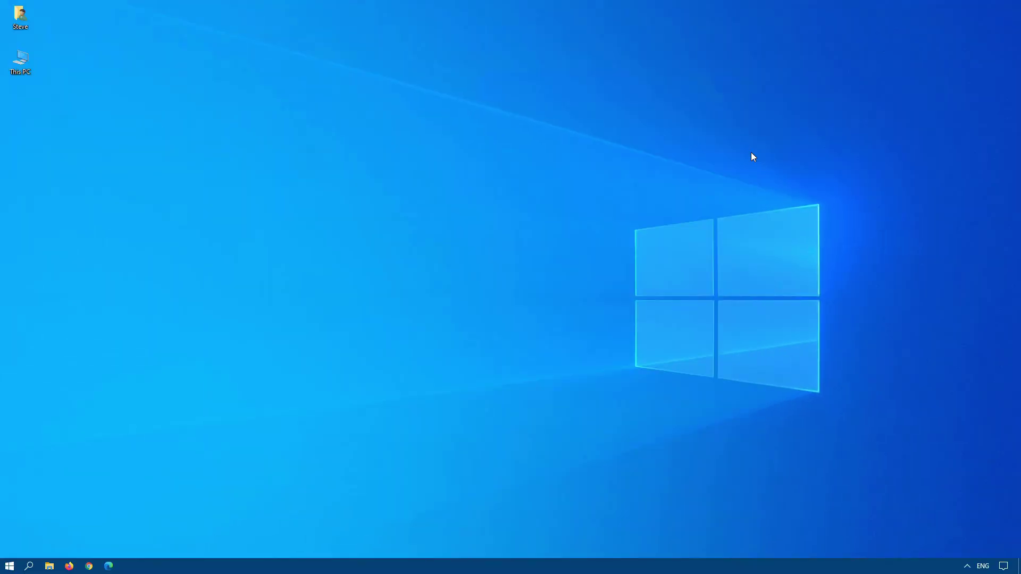
Open Command Prompt as administrator and paste 'Msdt.exe -id devicediagnostic' at the prompt
{"action": "left_click", "coordinate": [29, 567]}
{"action": "type", "text": "cmd"}
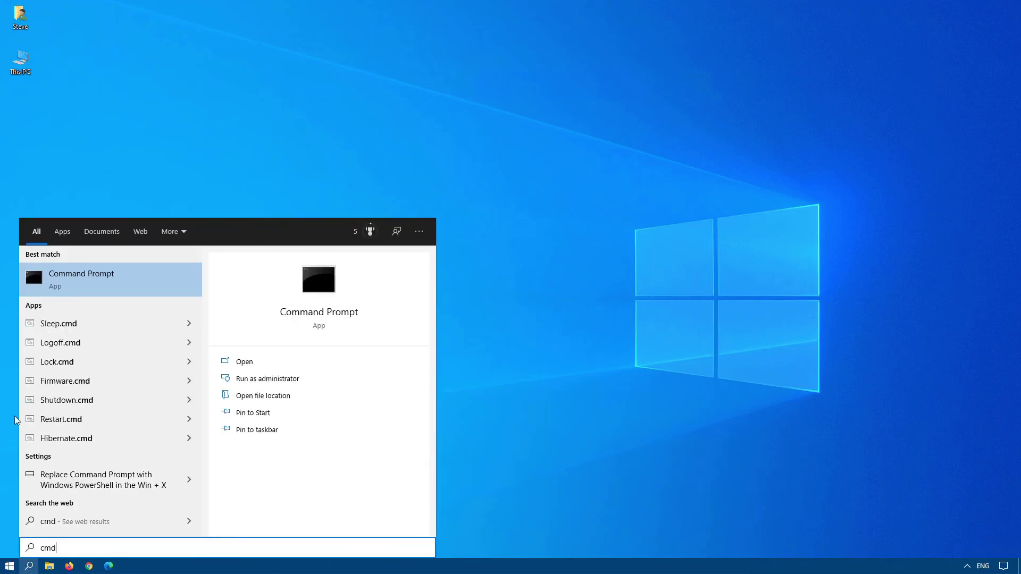
{"action": "right_click", "coordinate": [82, 274]}
{"action": "left_click", "coordinate": [127, 281]}
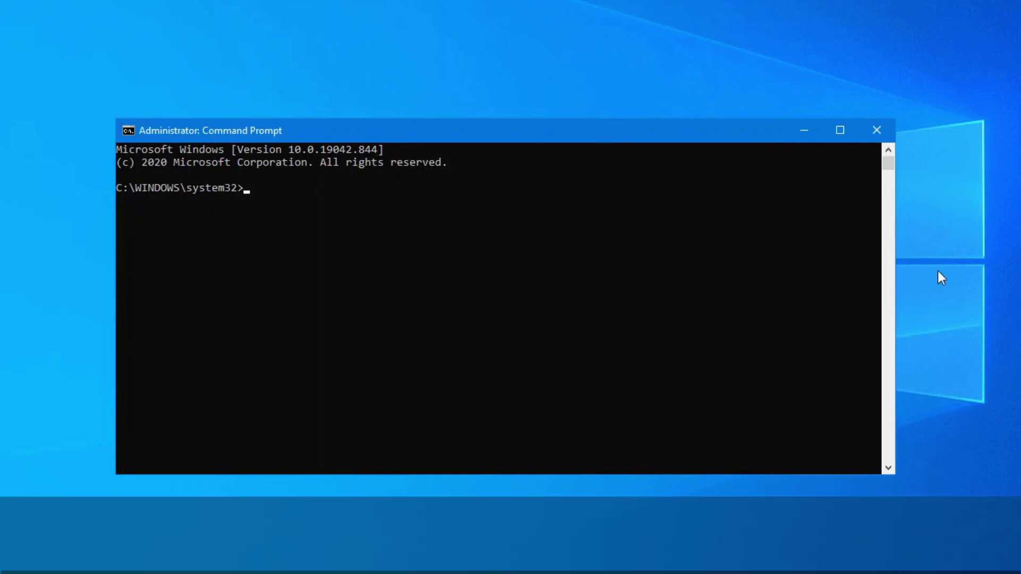
{"action": "type", "text": "Msdt.exe -id devicediagnostic"}
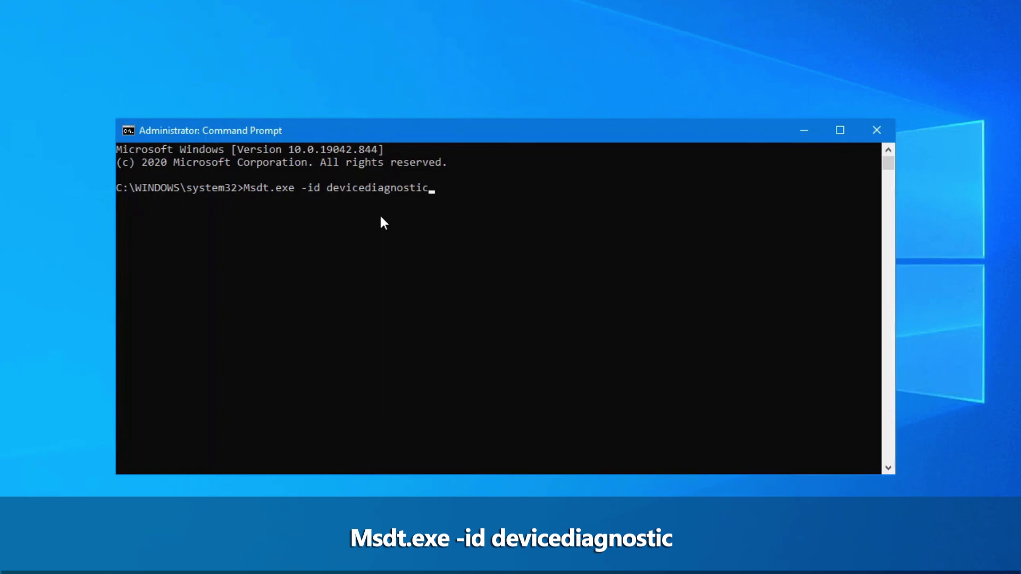
Run the command, start the Hardware and Devices scan, and close Command Prompt
{"action": "key", "text": "Return"}
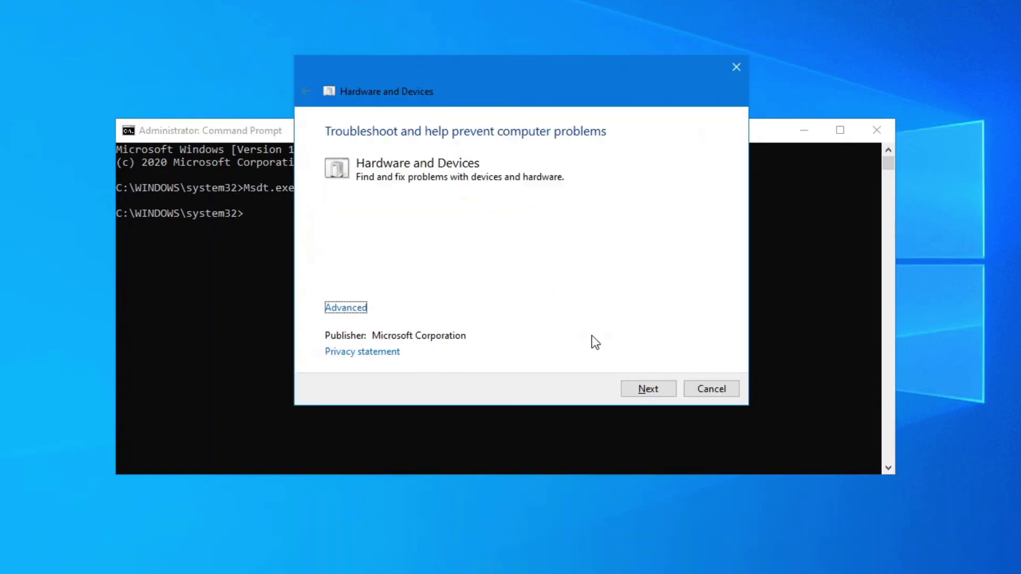
{"action": "left_click", "coordinate": [646, 388]}
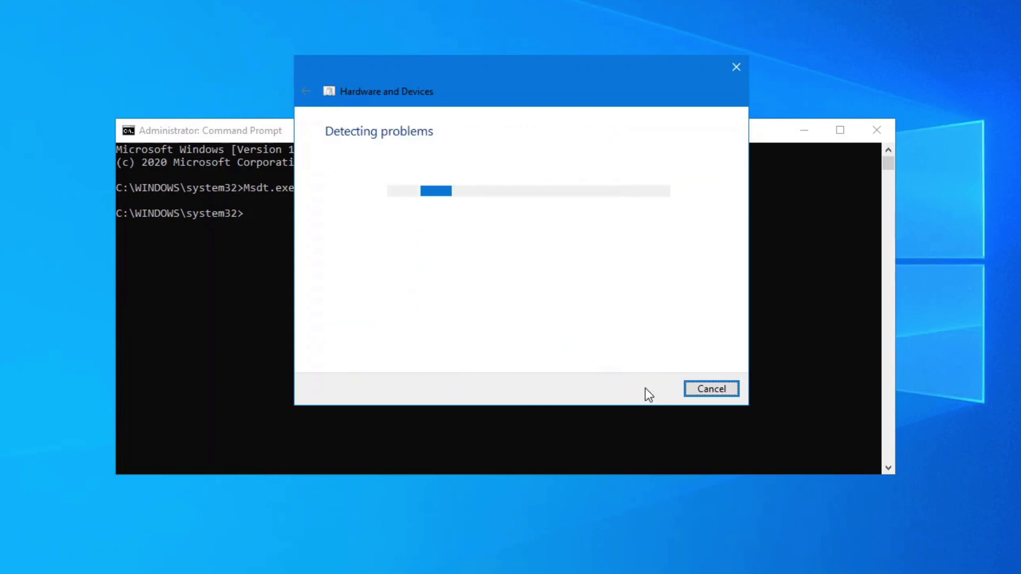
{"action": "left_click", "coordinate": [874, 131]}
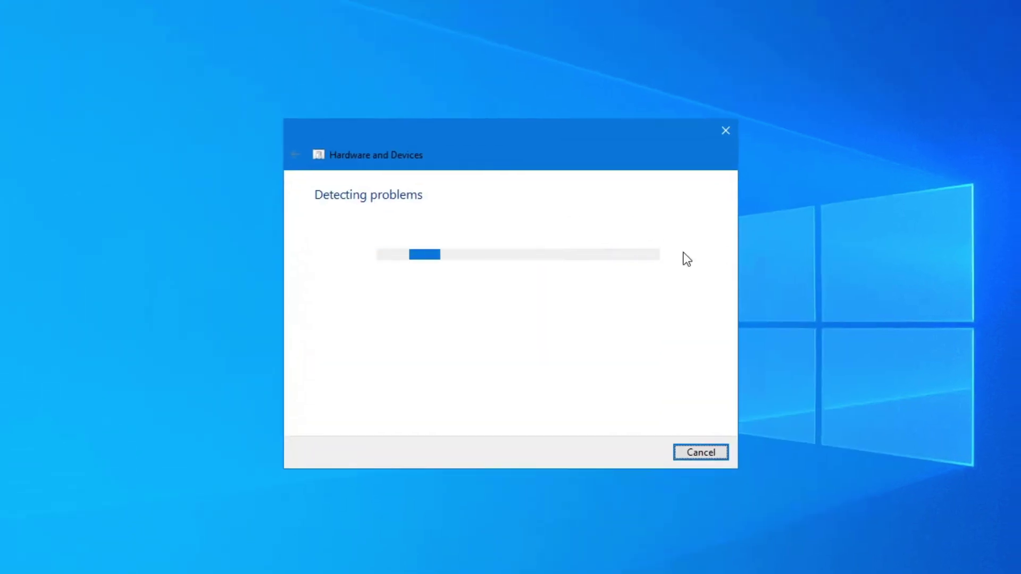